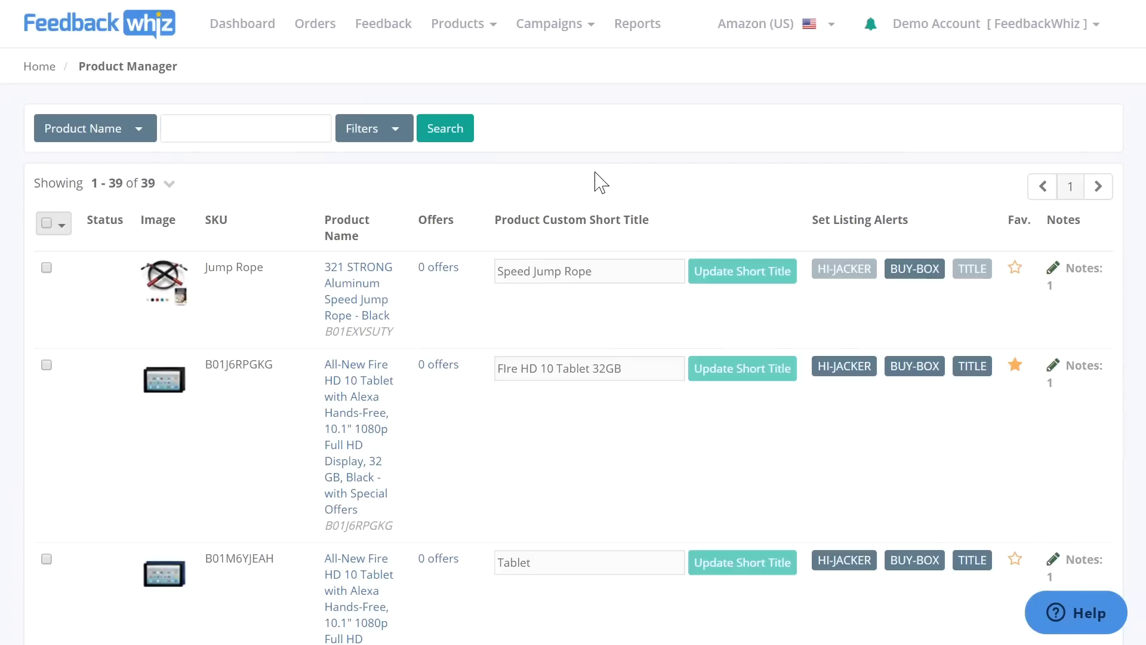
- Go to Products > Product Manager to list all products
mouse_move(475, 42)
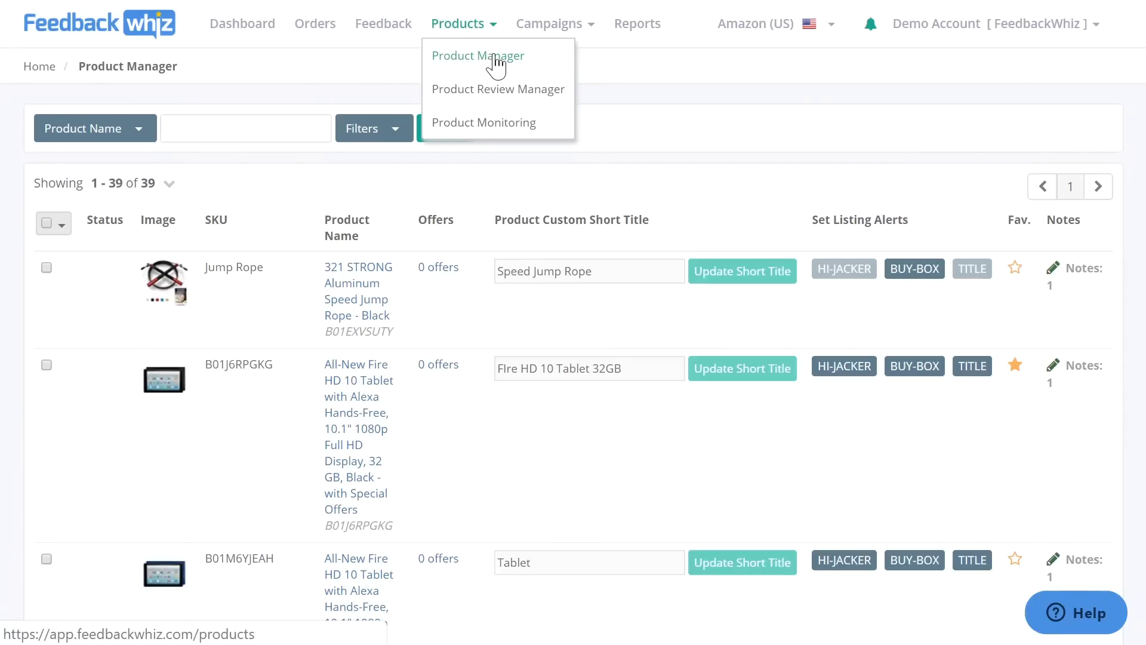
left_click(495, 58)
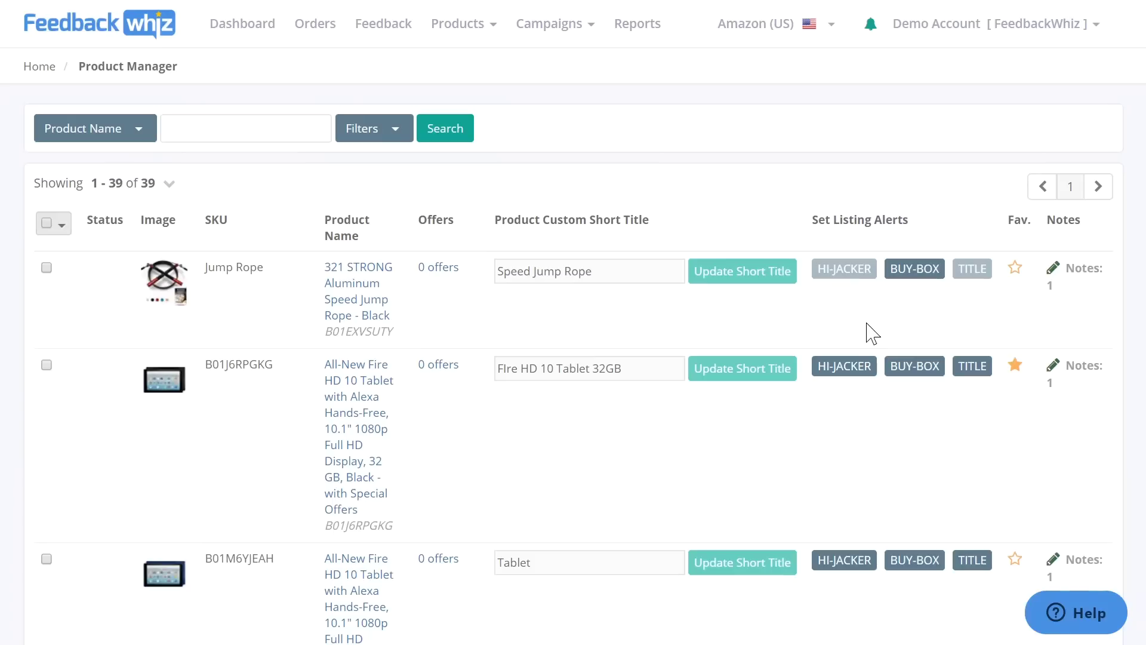
- Enable Hi-Jacker alerts for the Jump Rope for any change in number of offers
left_click(852, 286)
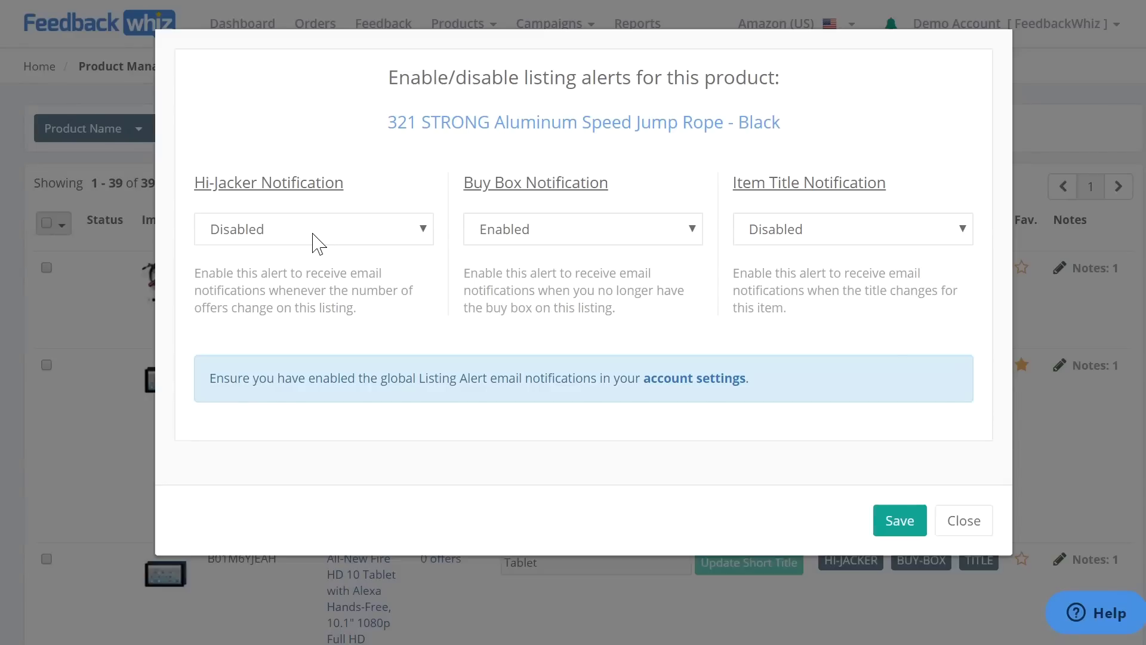
left_click(315, 239)
left_click(289, 272)
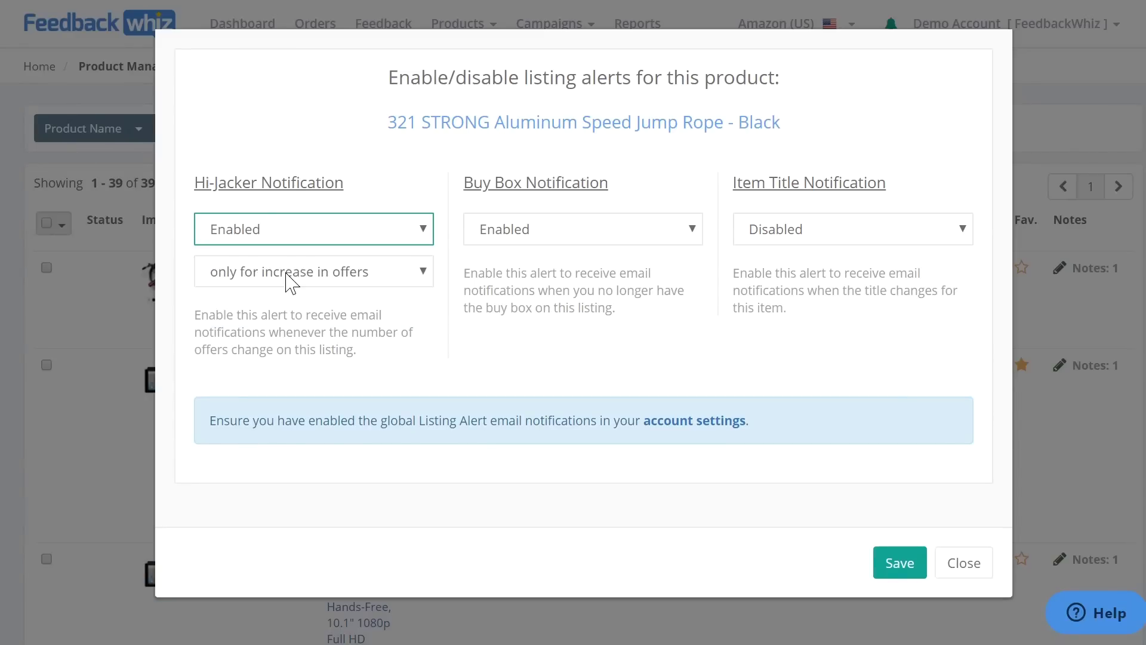
left_click(289, 278)
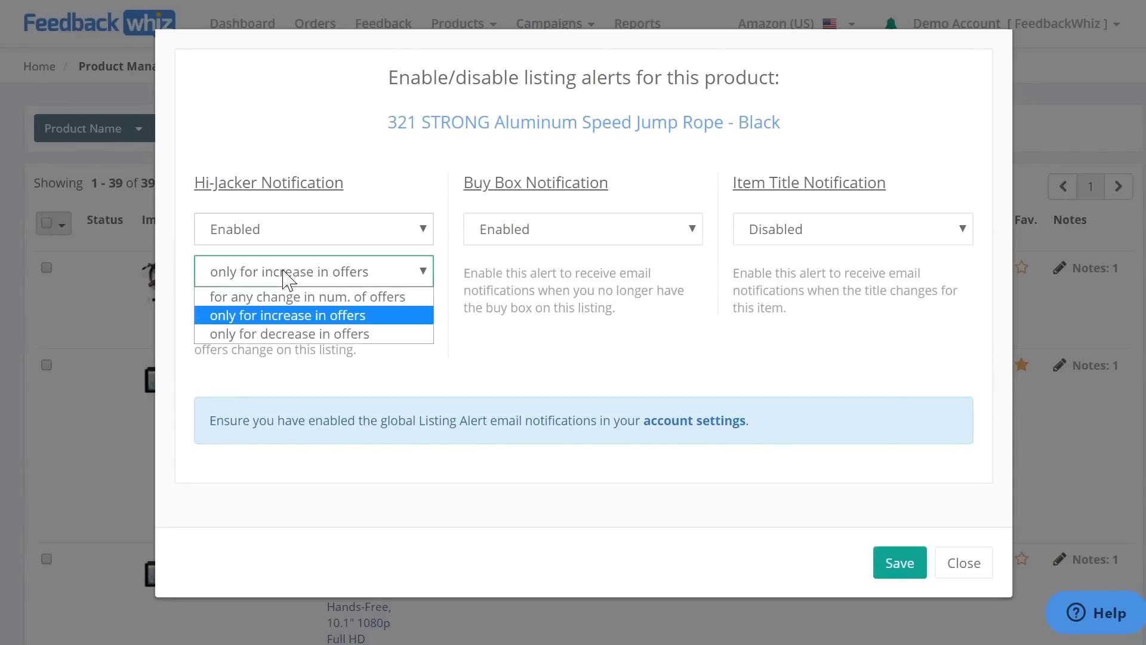
left_click(344, 299)
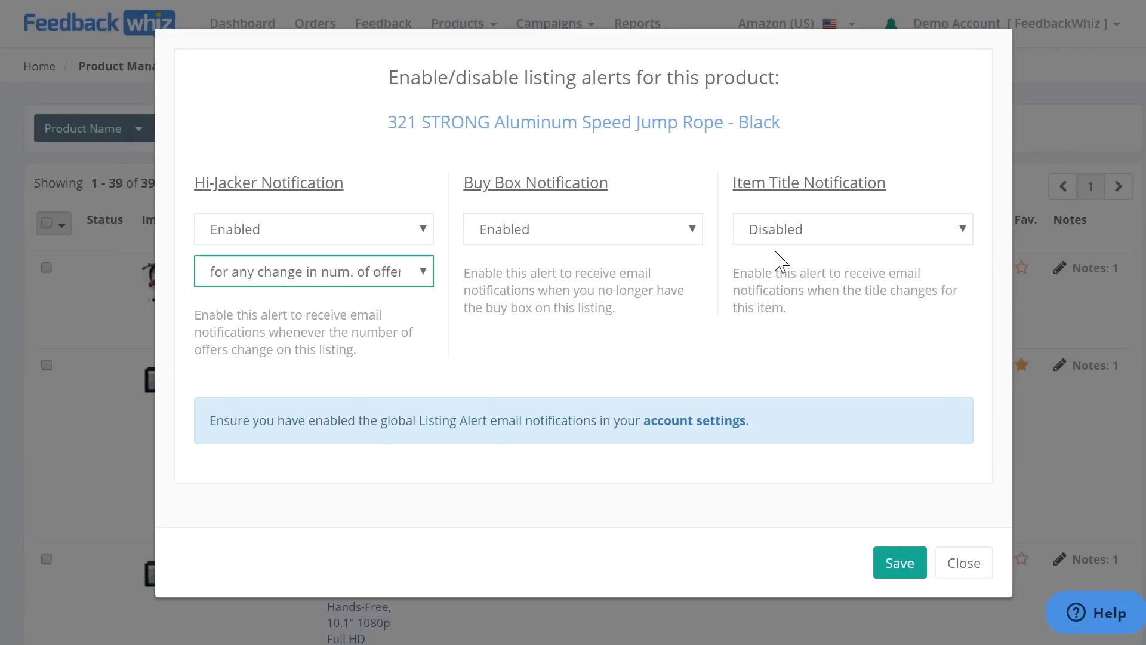
- Enable Item Title alerts for the Jump Rope, save, and close the dialog
left_click(798, 237)
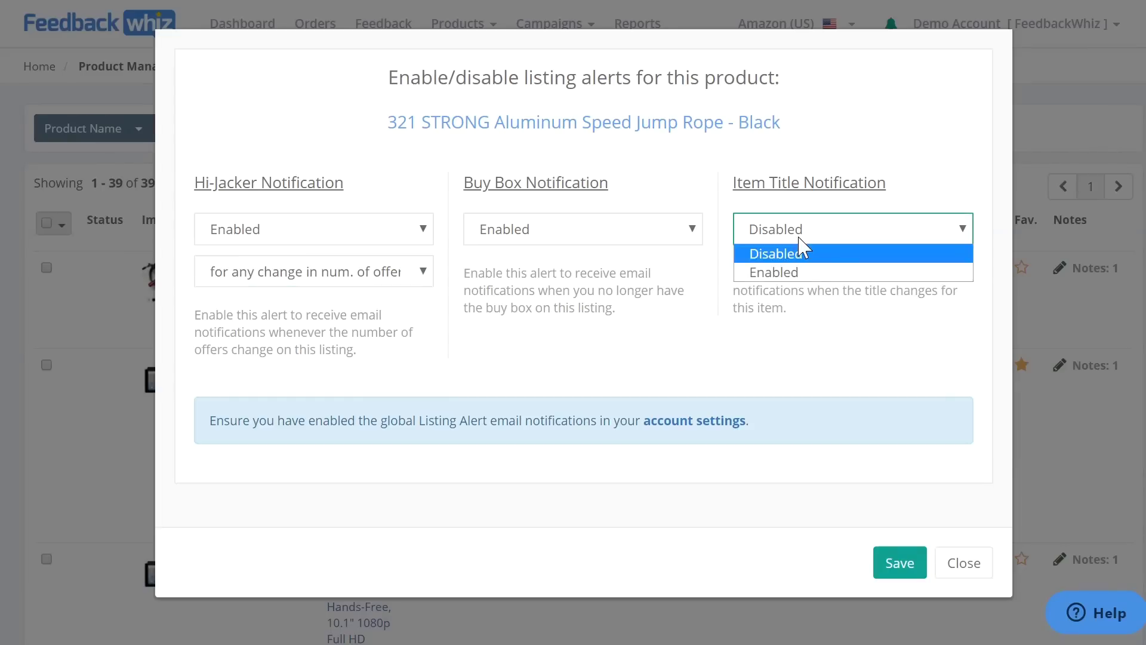
left_click(800, 274)
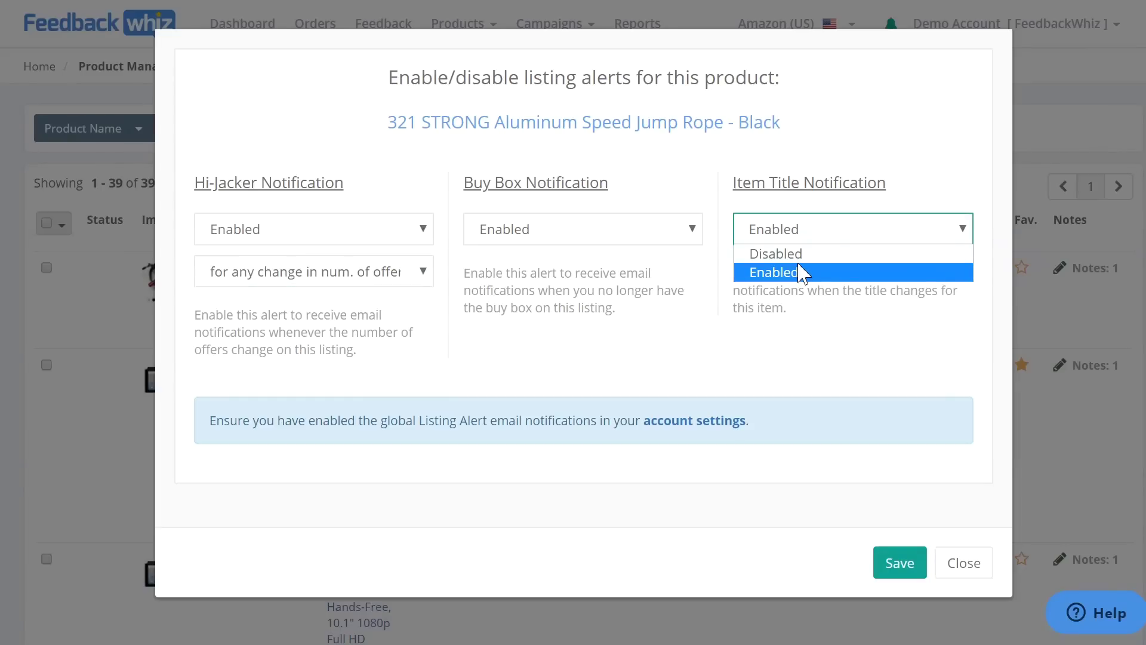
left_click(899, 564)
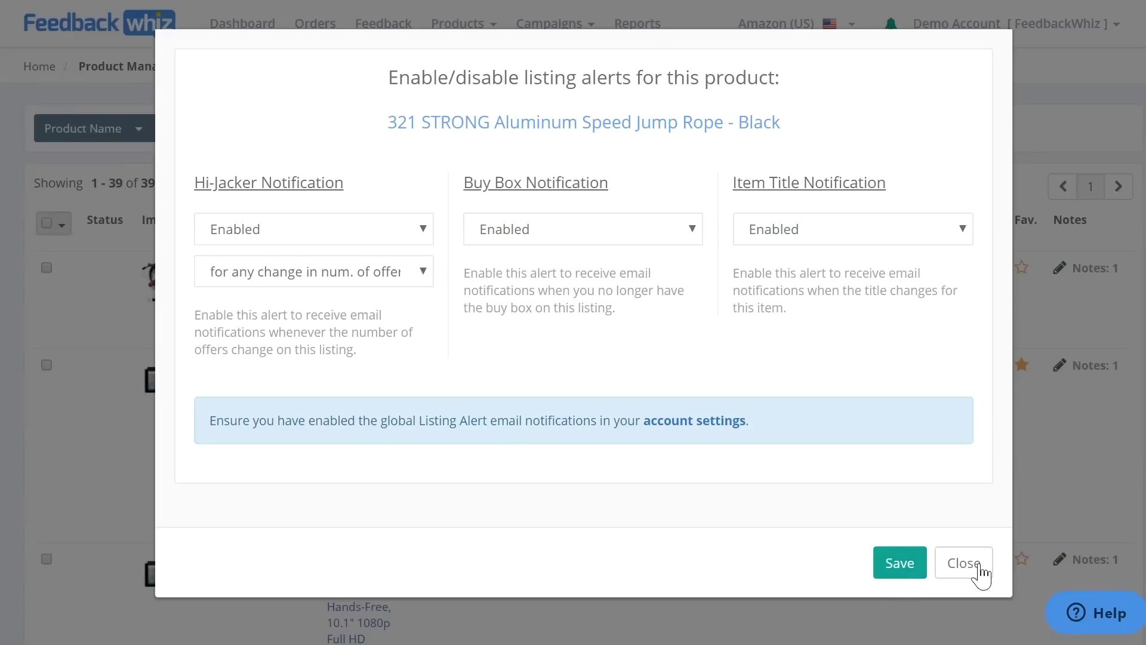
left_click(963, 563)
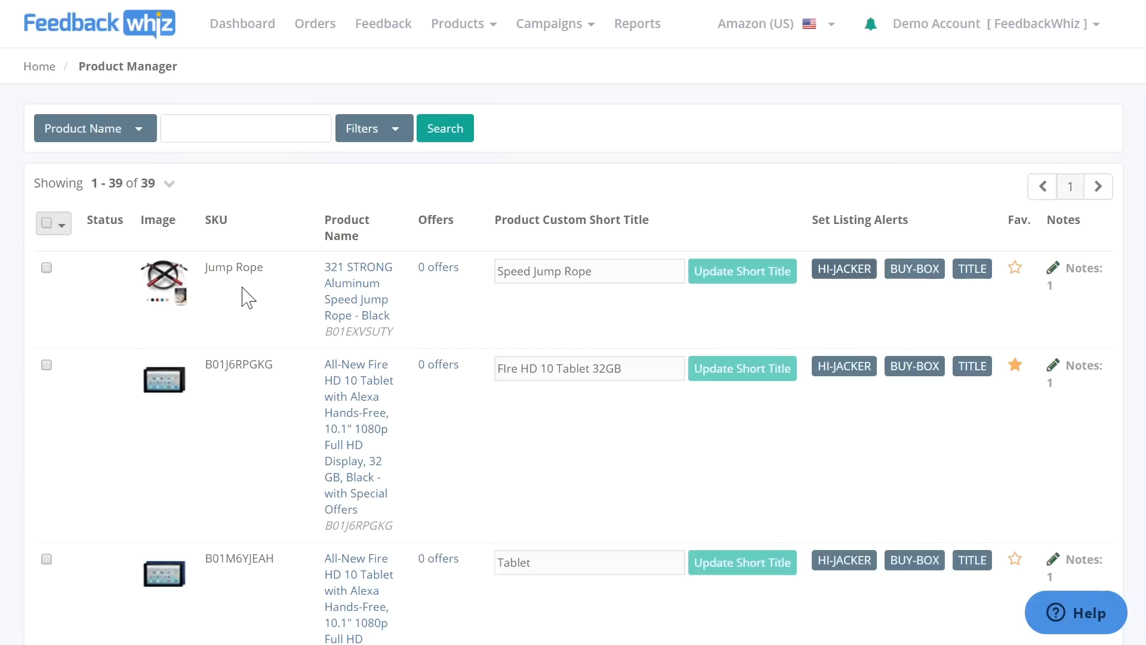
- Show 500 items per page and select all 39 products
left_click(169, 185)
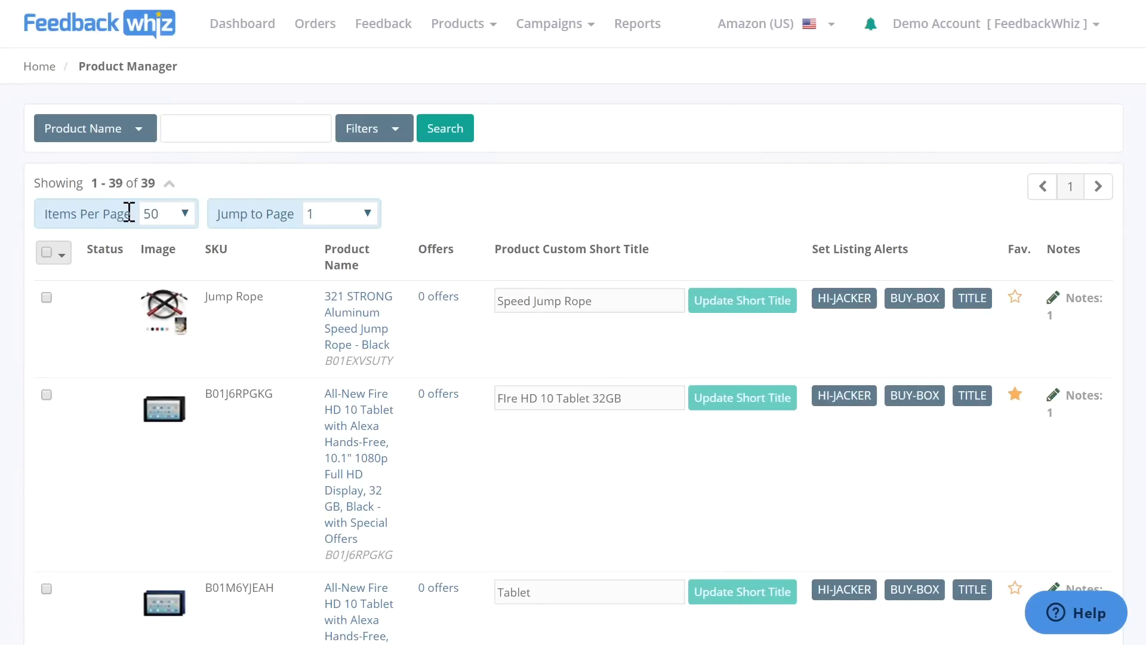
left_click(181, 220)
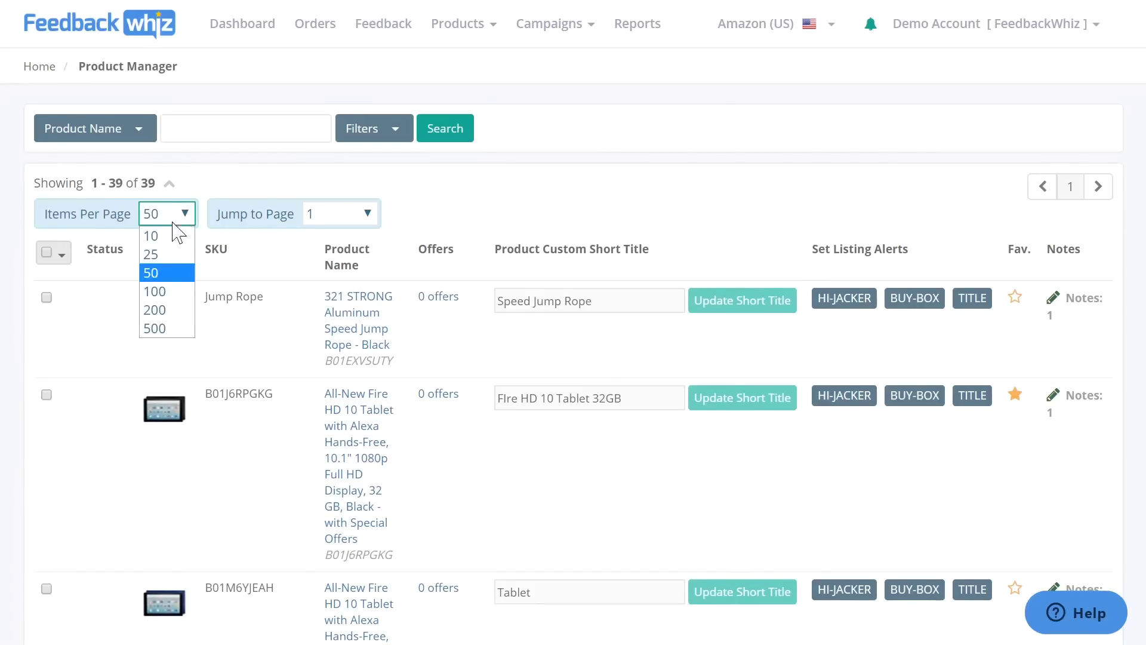
left_click(172, 328)
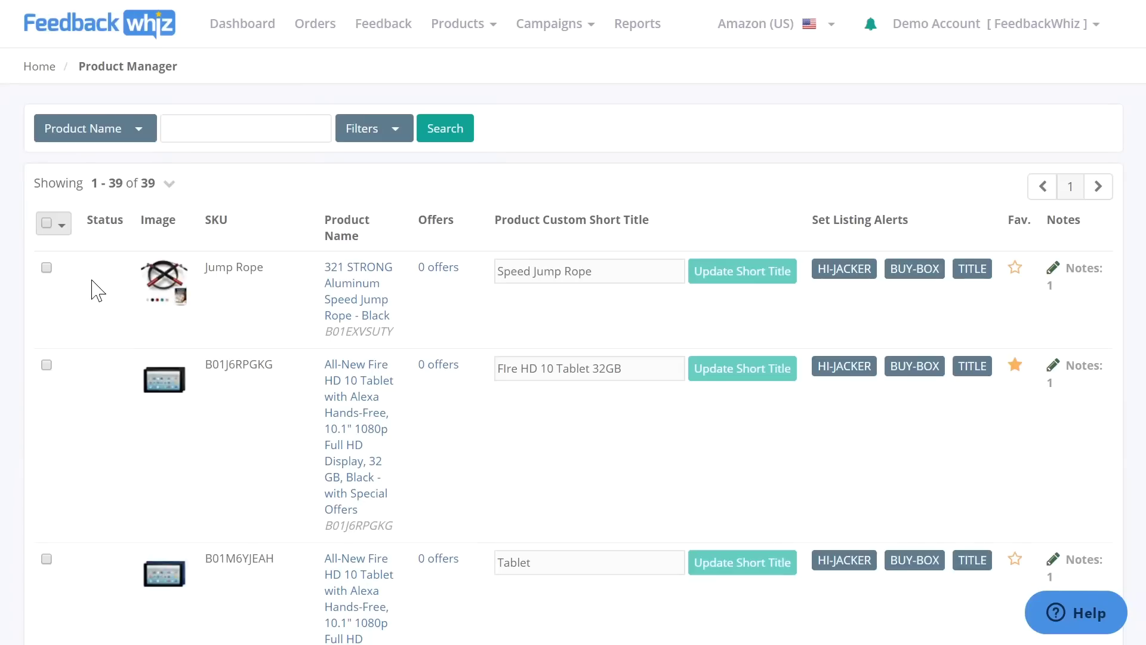
left_click(47, 224)
- Bulk edit all selected products to enable Hi-Jacker, Buy Box and Item Title alerts, then save
left_click(62, 228)
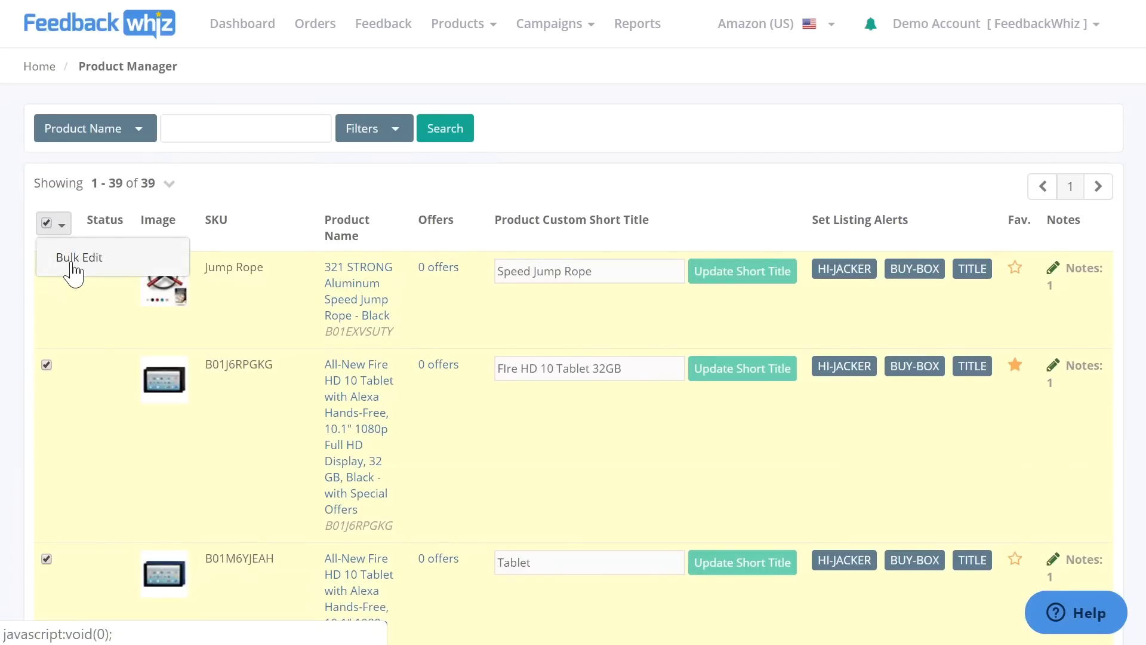
left_click(75, 263)
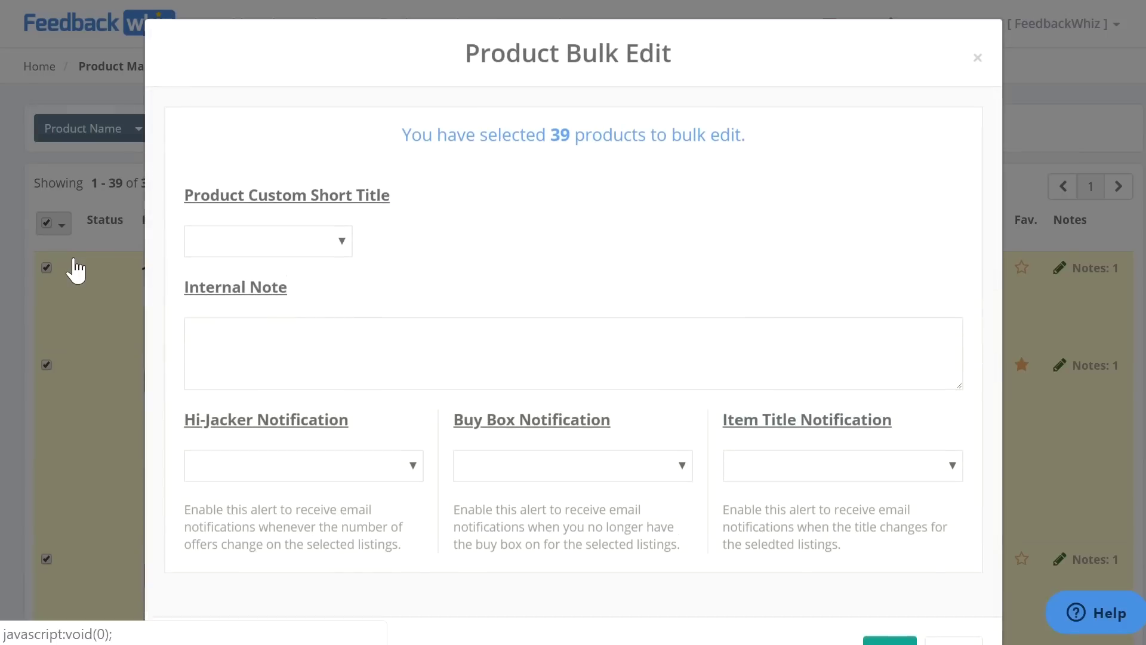
scroll(458, 294, "down", 2)
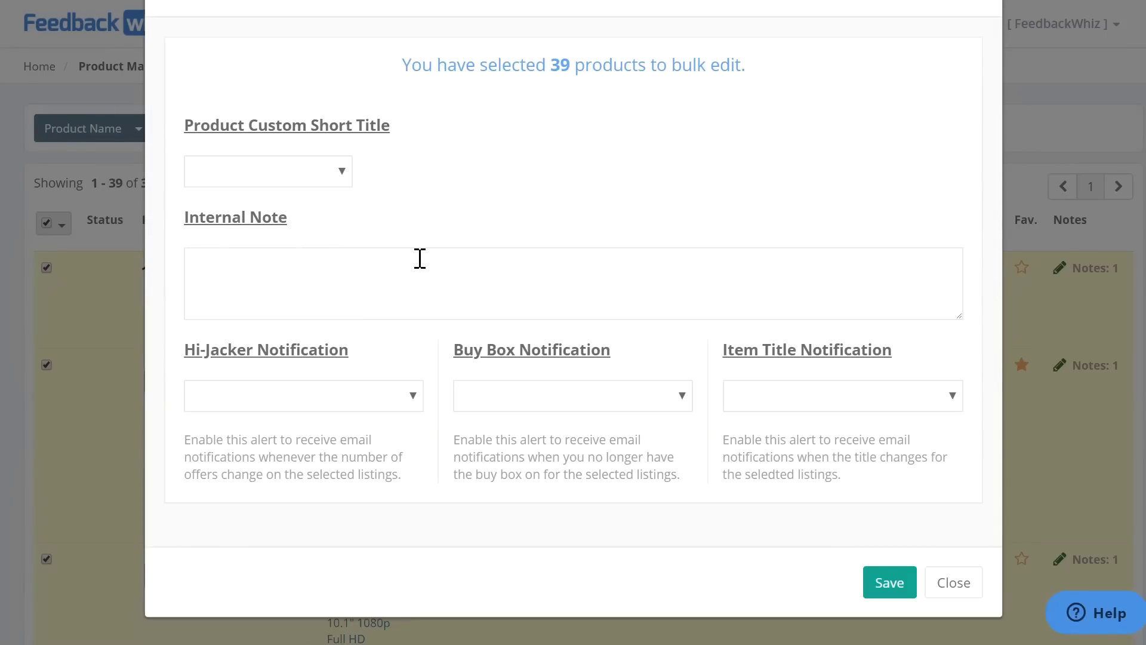
left_click(369, 400)
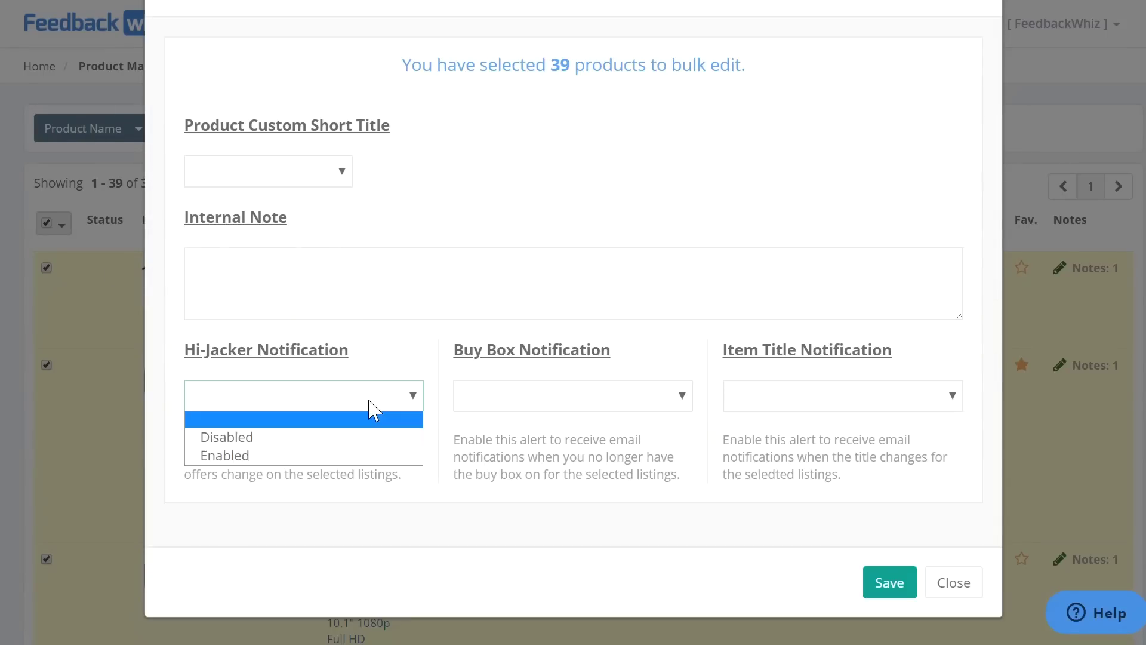
left_click(369, 456)
left_click(520, 398)
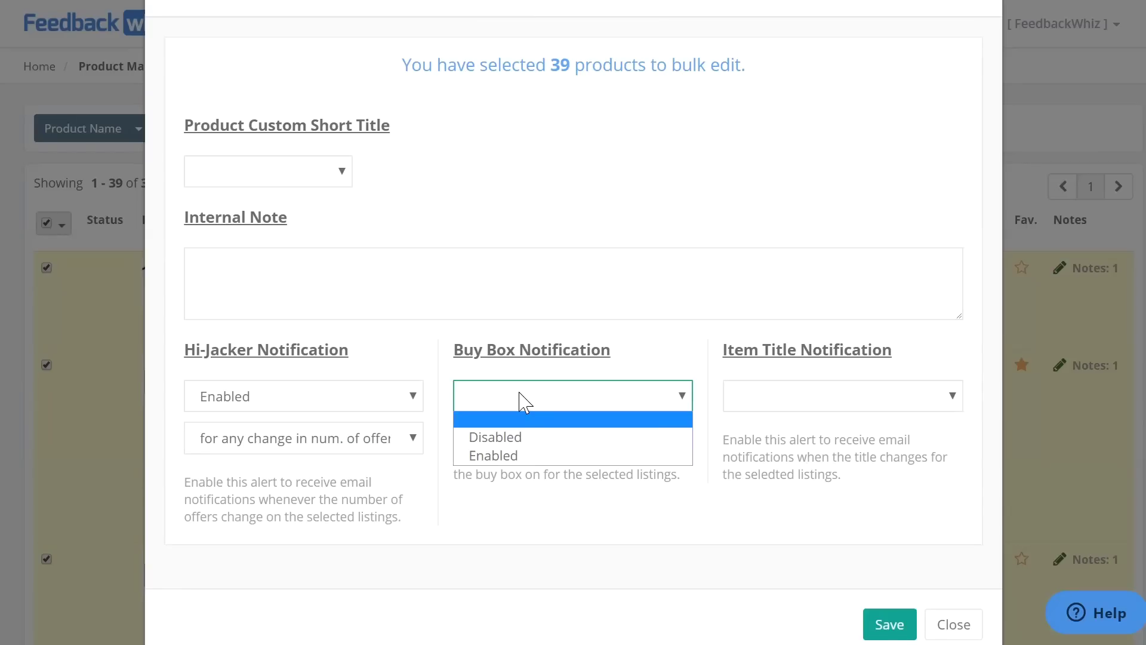
left_click(519, 455)
left_click(812, 402)
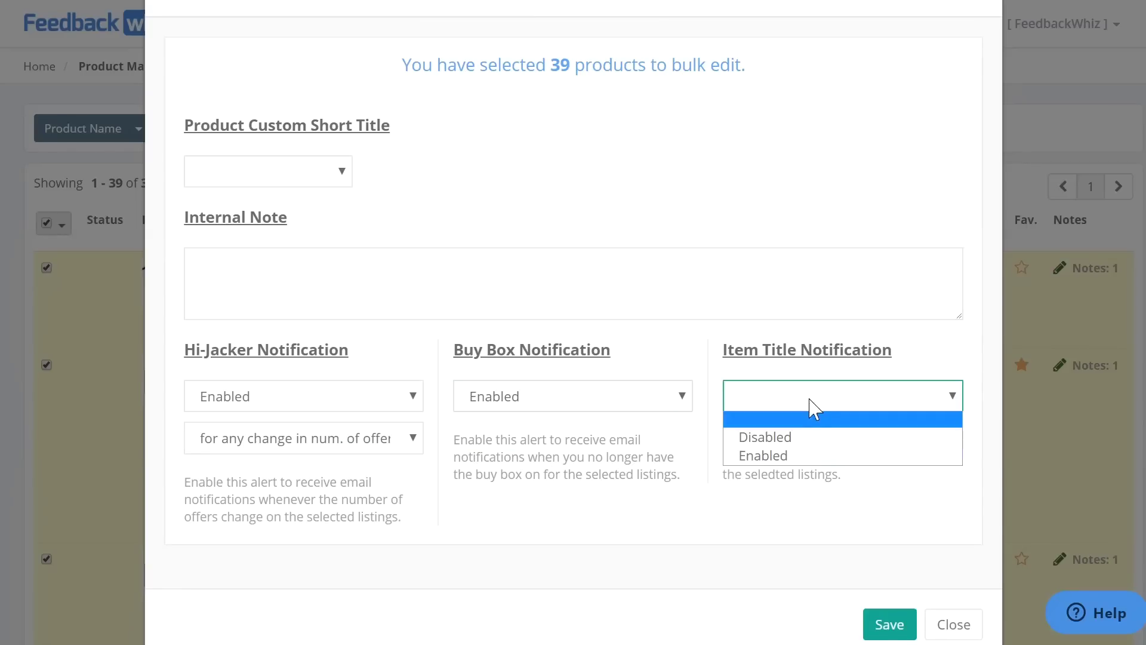
left_click(802, 457)
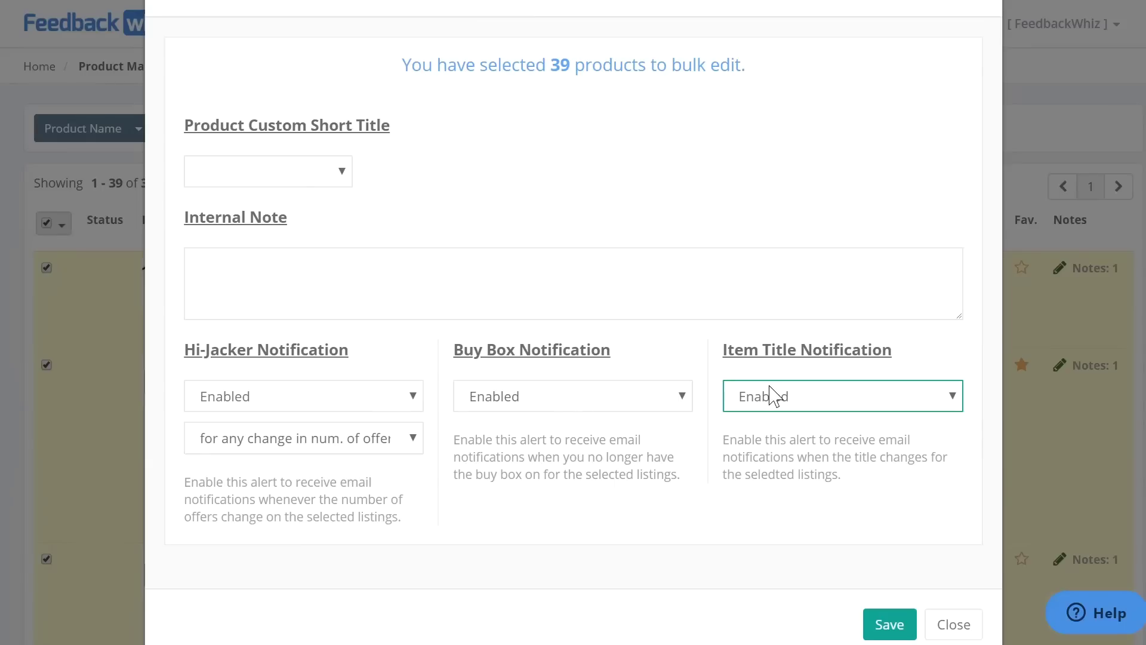
left_click(881, 627)
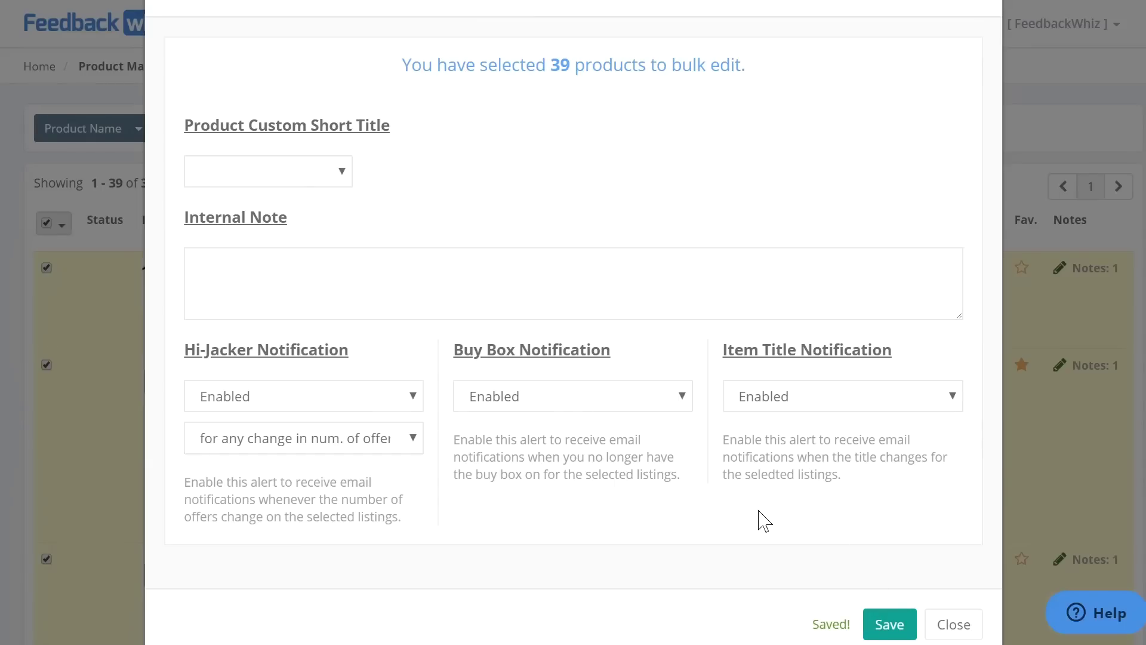
left_click(955, 627)
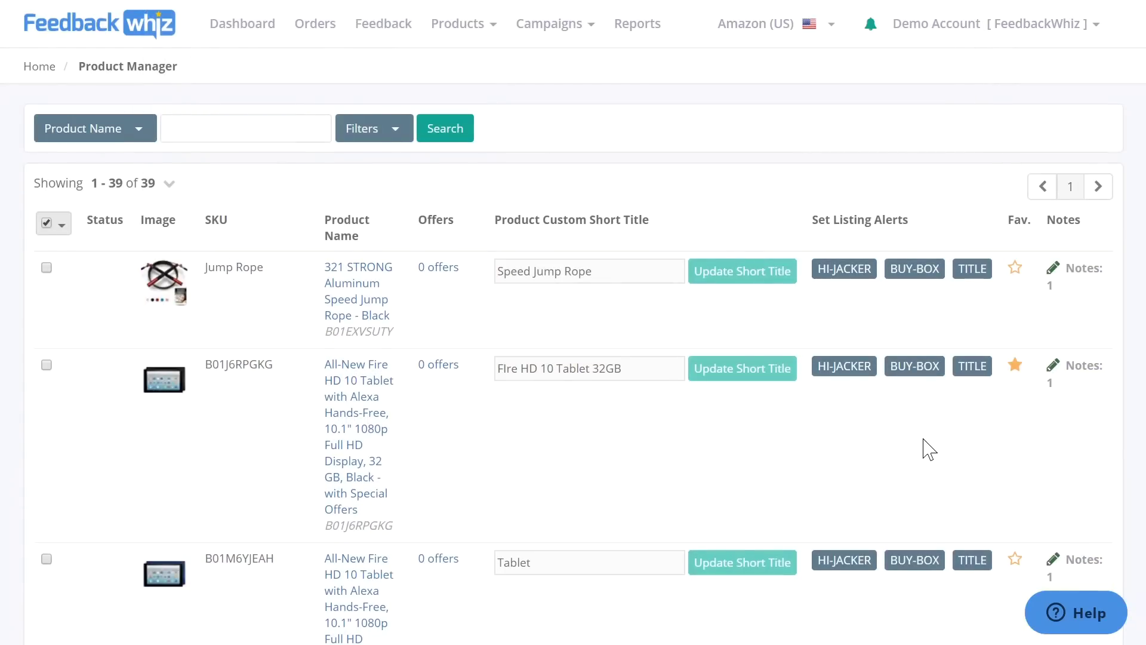
scroll(930, 449, "down", 15)
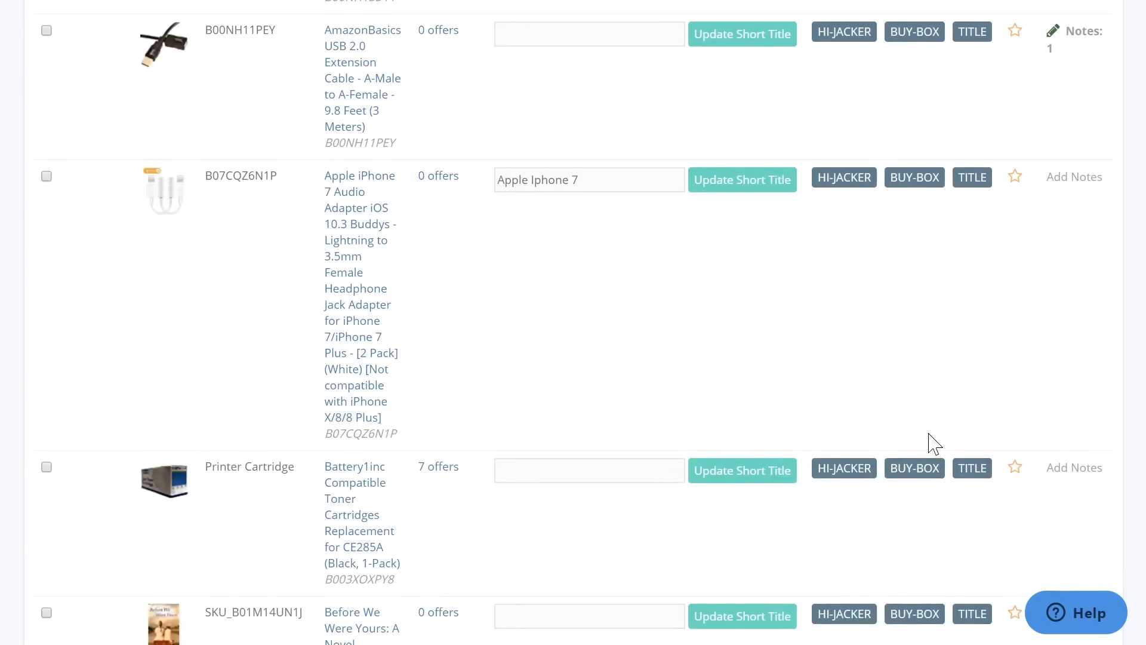
scroll(931, 450, "down", 12)
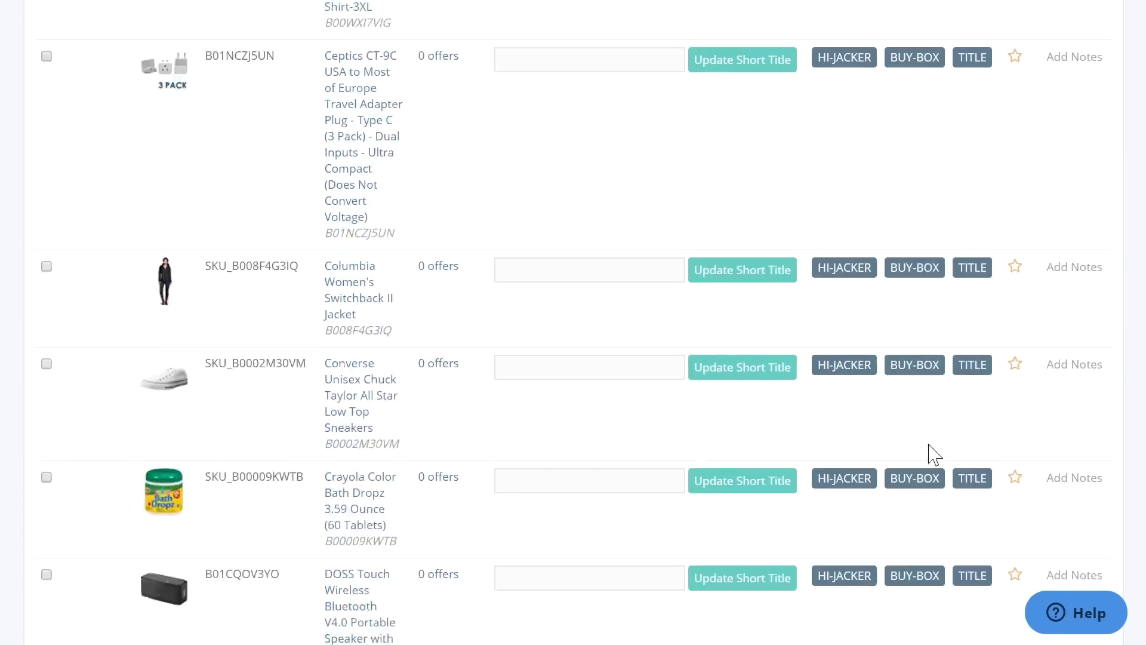
scroll(933, 452, "down", 2)
scroll(929, 448, "up", 20)
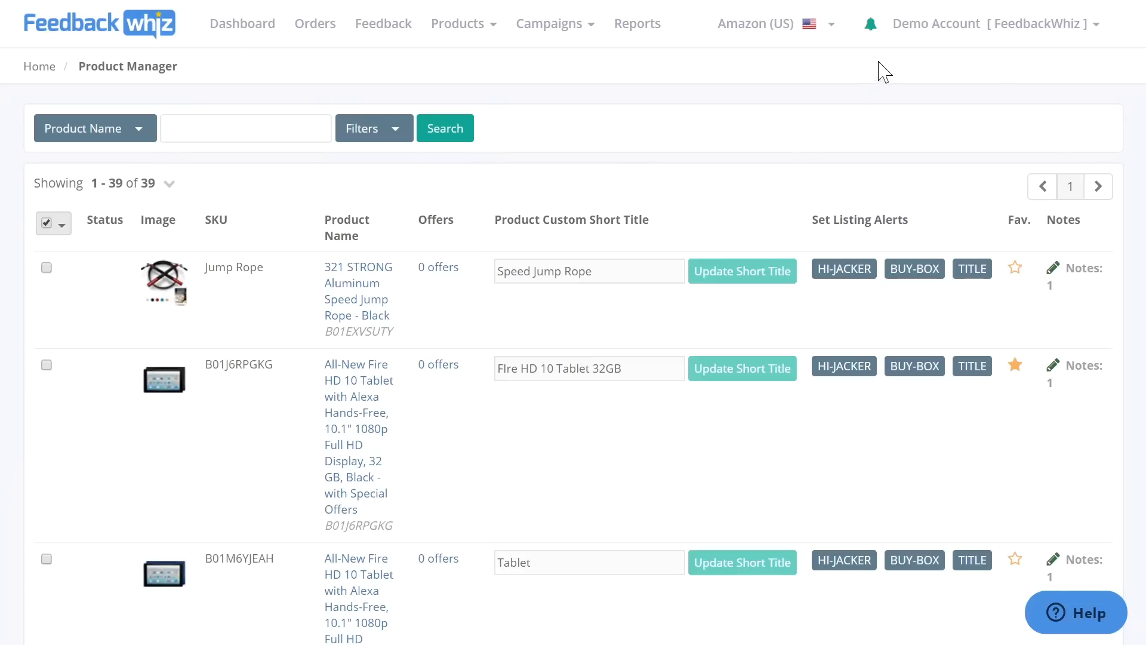
- Update notification preferences with Hijacker, Buy Box and Title Change listing alerts checked
mouse_move(930, 32)
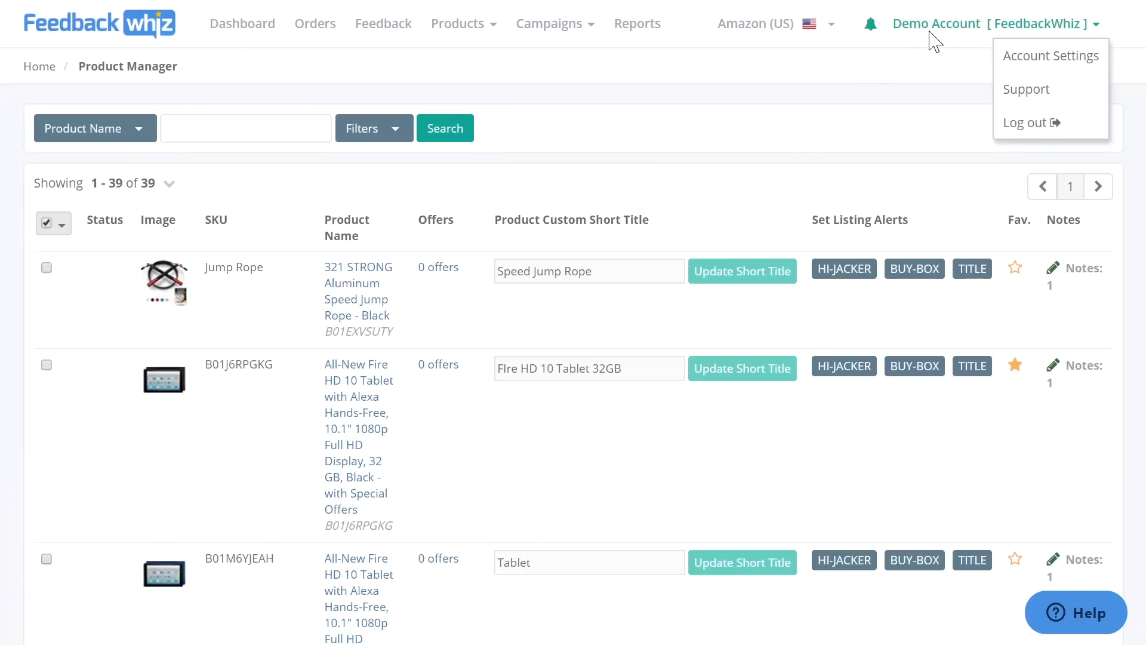
left_click(1041, 62)
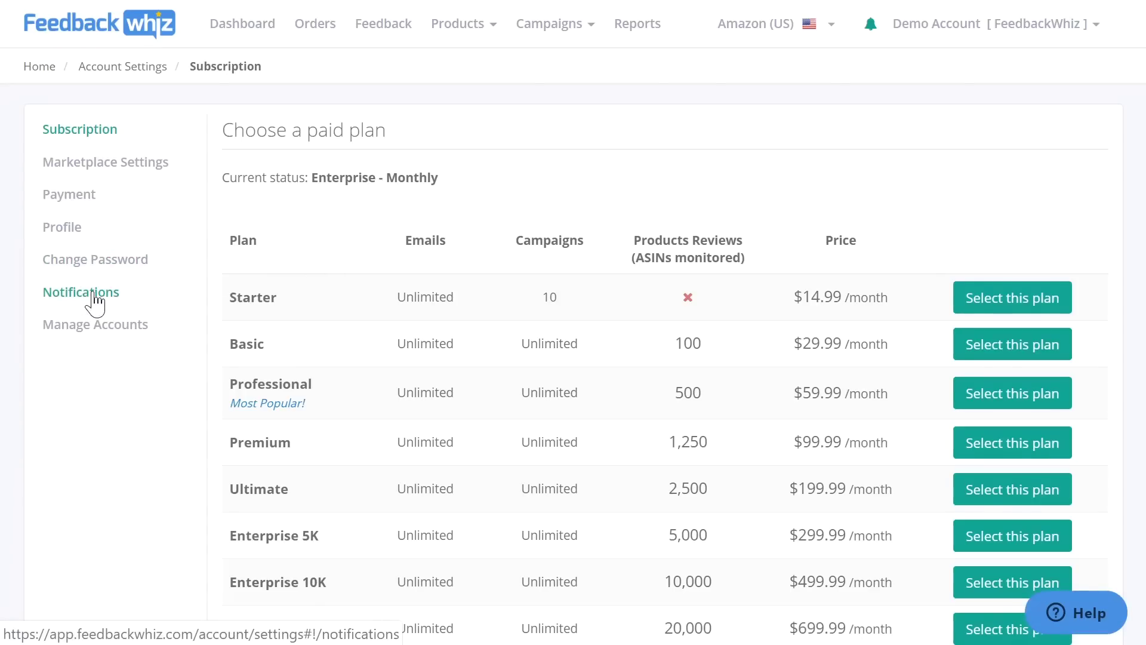
left_click(94, 304)
scroll(590, 440, "down", 5)
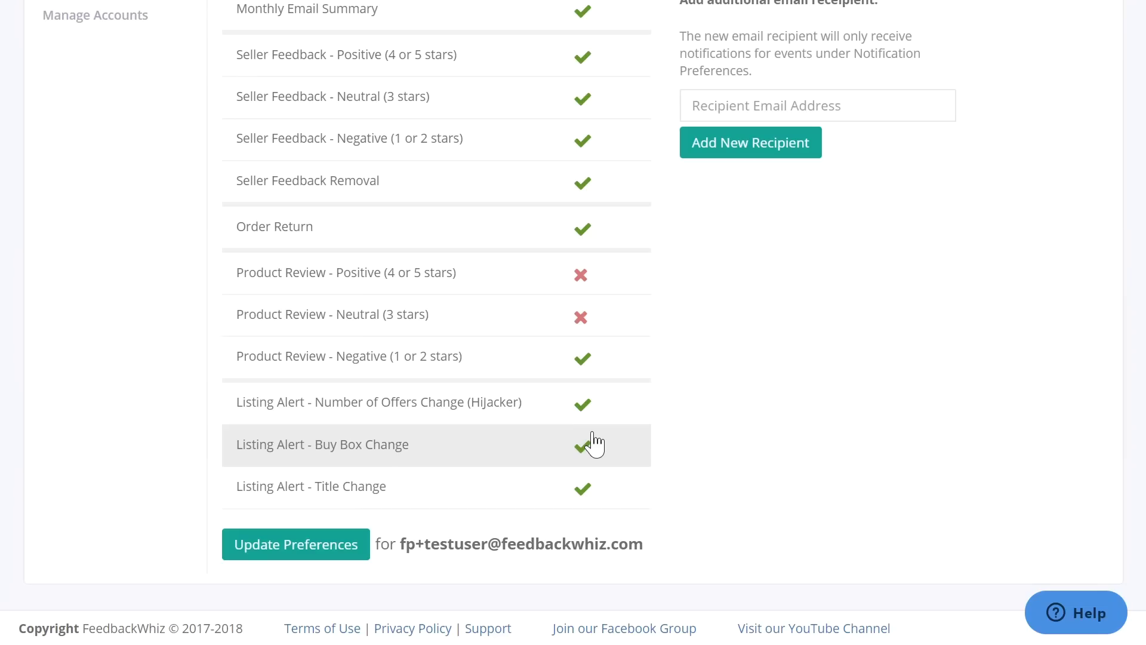
scroll(574, 448, "up", 2)
scroll(568, 501, "down", 2)
left_click(289, 550)
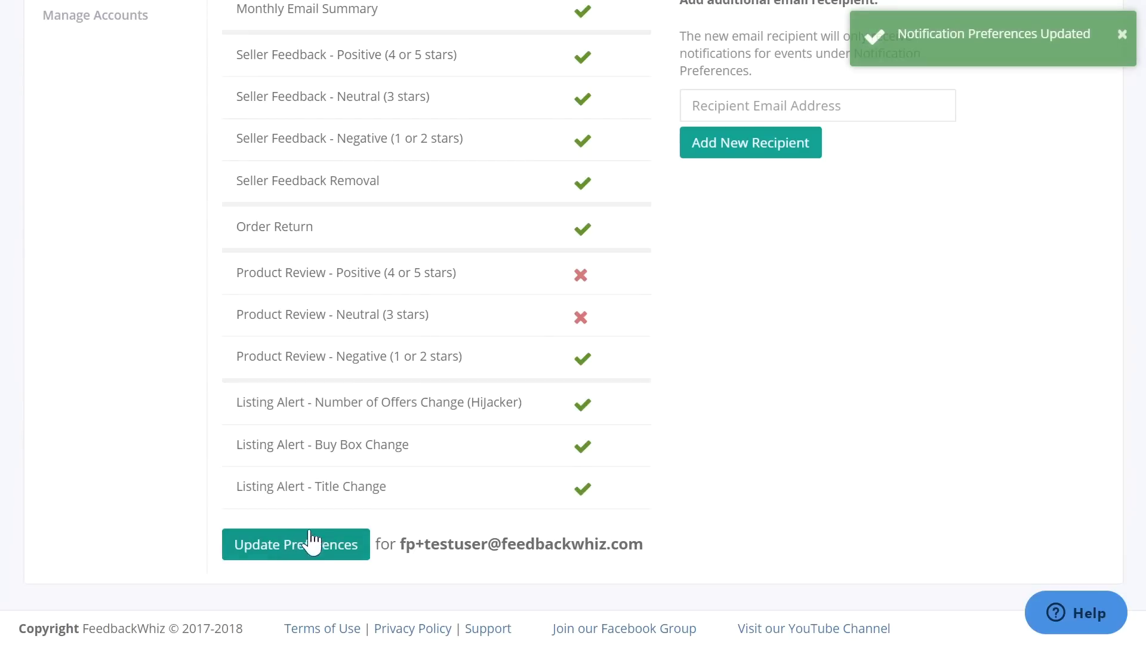